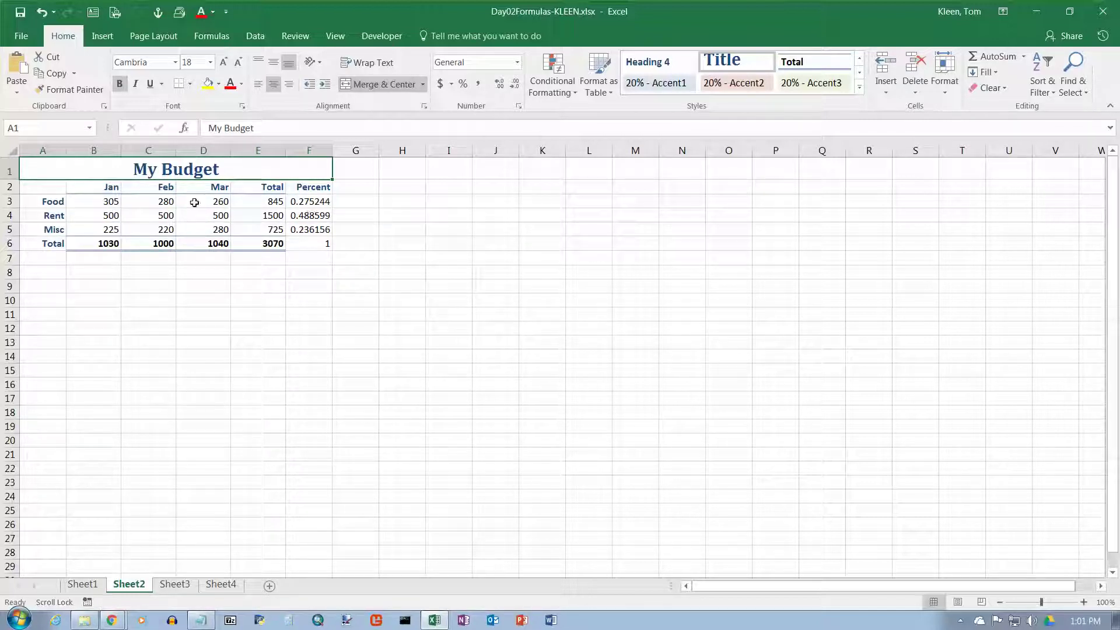
Select the Jan–Mar figures, totals and Percent column, B3 through F6.
drag(99, 200, 318, 244)
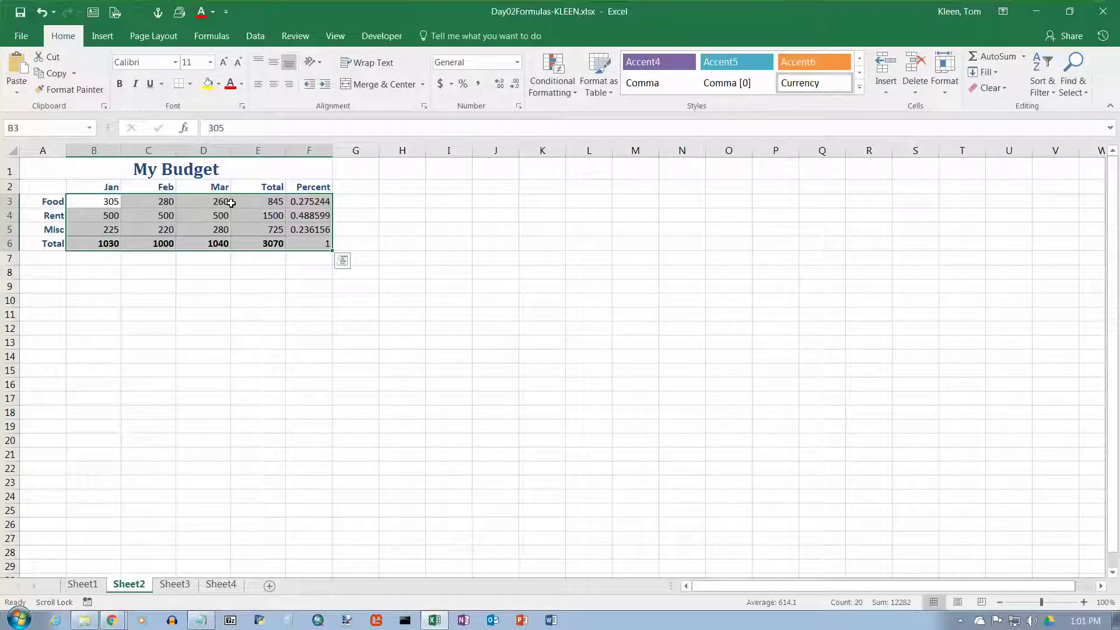
Select B3:E3 plus B6:E6 and apply accounting dollar format with two decimals.
click(104, 203)
drag(107, 203, 283, 204)
drag(107, 245, 257, 246)
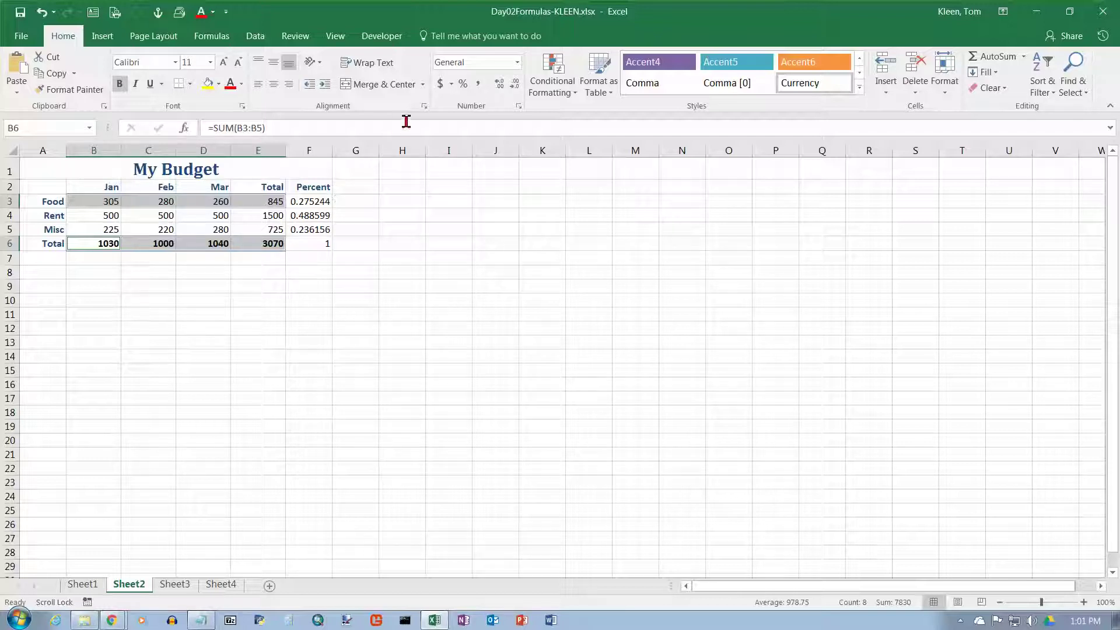
click(453, 85)
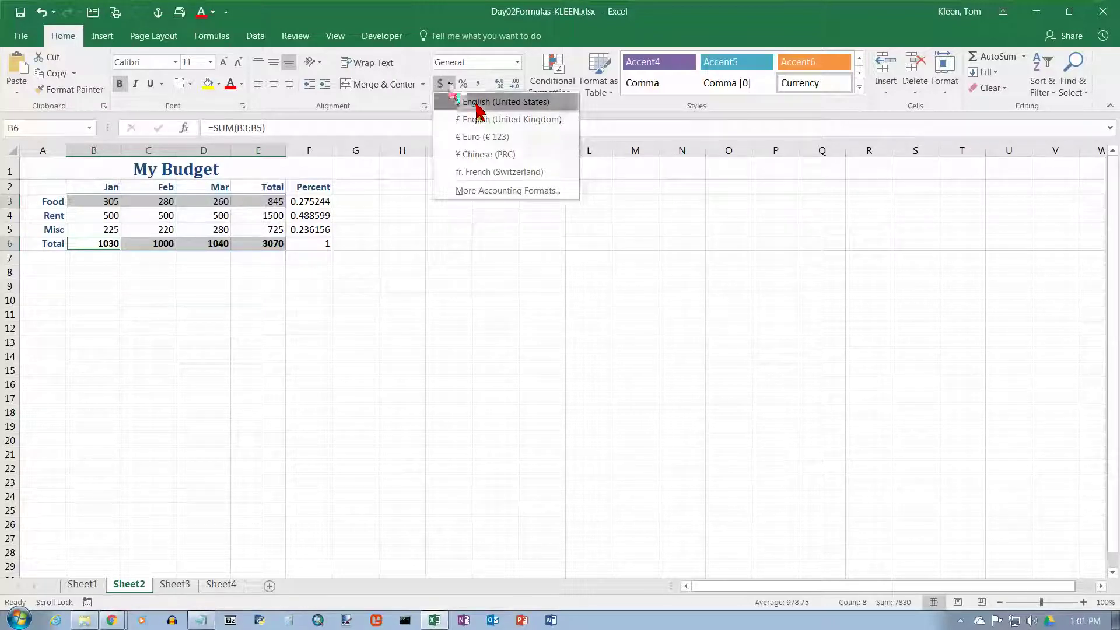
click(453, 85)
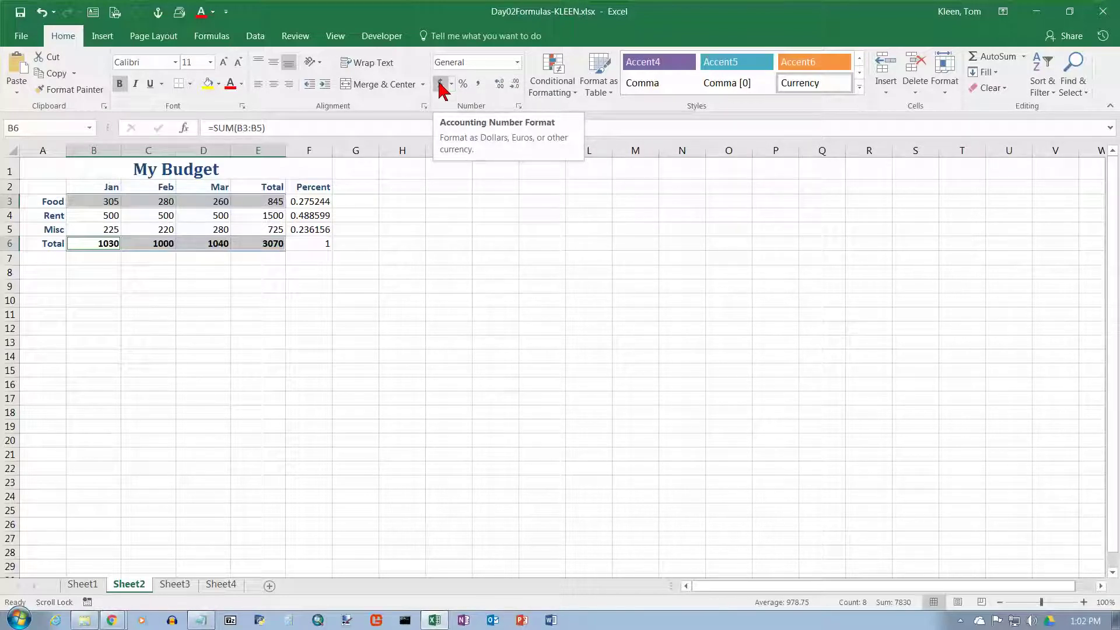
click(440, 85)
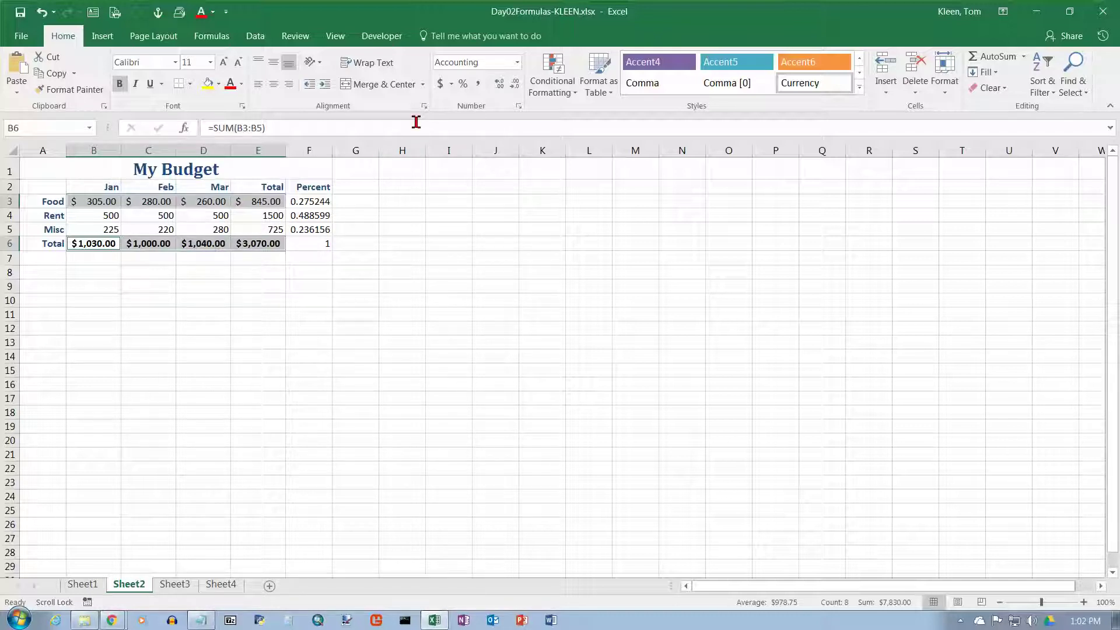
Reduce the Food and Total dollar amounts to zero decimals, e.g. $ 305 and $ 1,030.
double_click(499, 87)
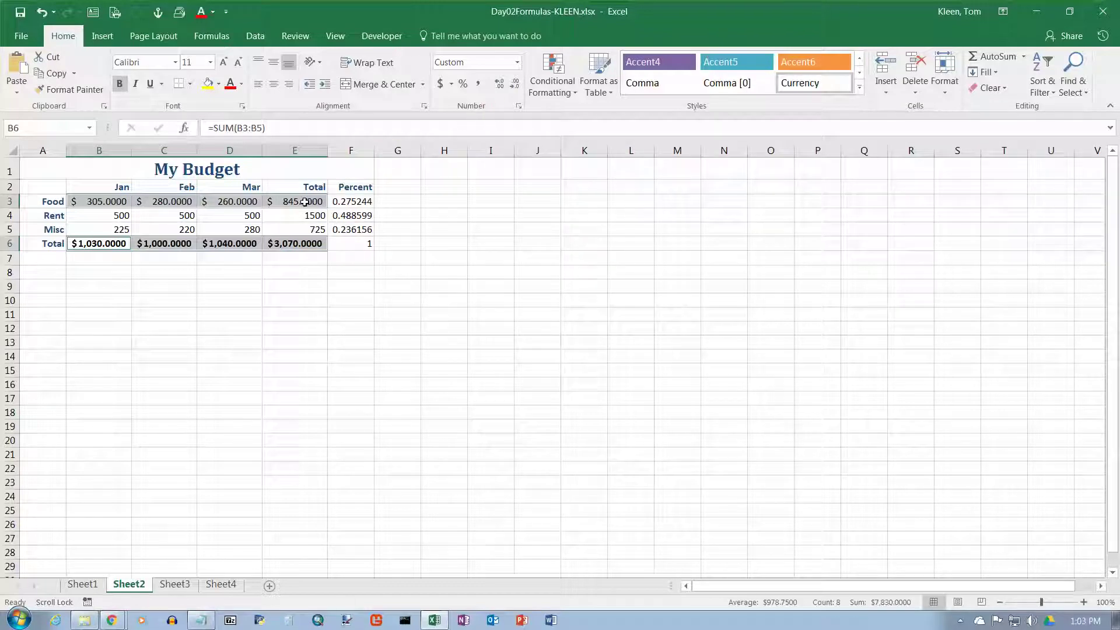
click(516, 85)
click(515, 85)
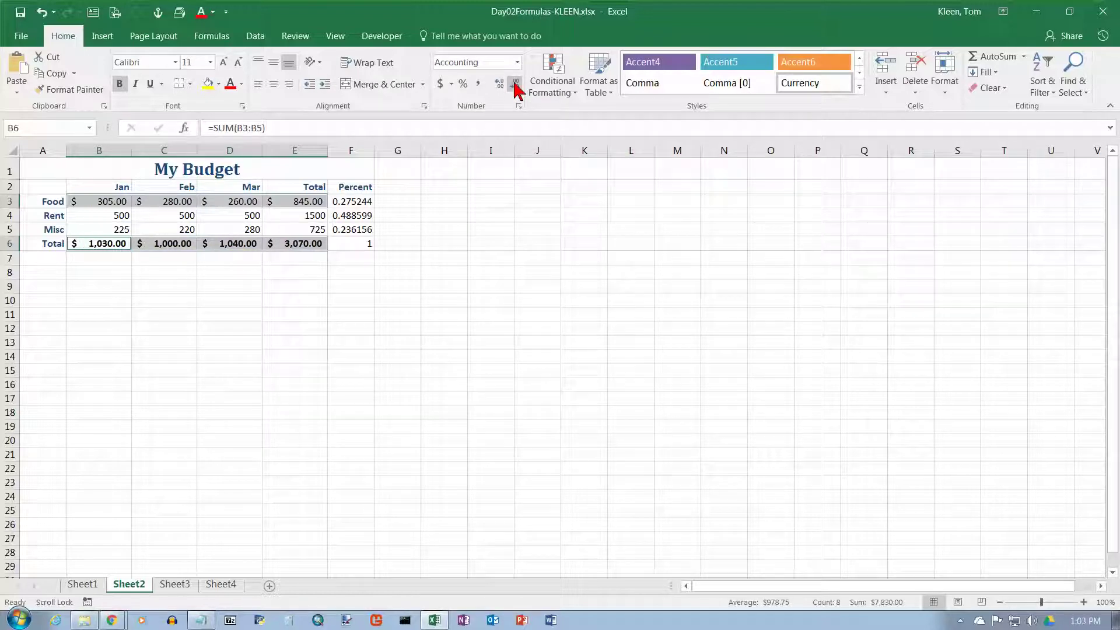
click(516, 85)
click(516, 85)
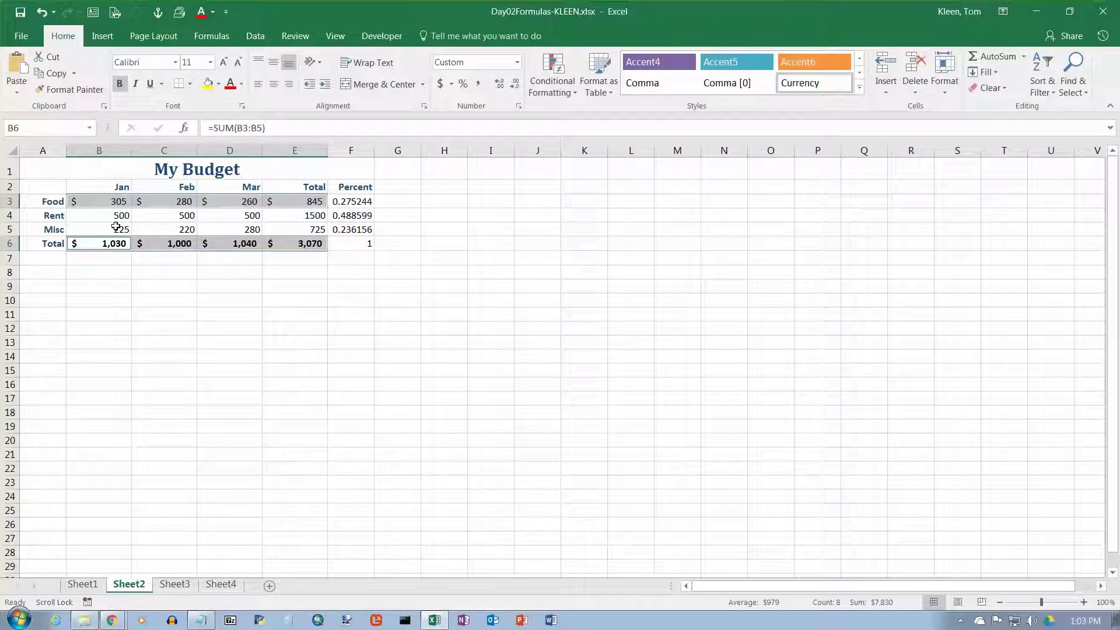
Apply comma style to B4:E5 with no decimals, e.g. 500, 1,500 and 725.
drag(116, 216, 315, 228)
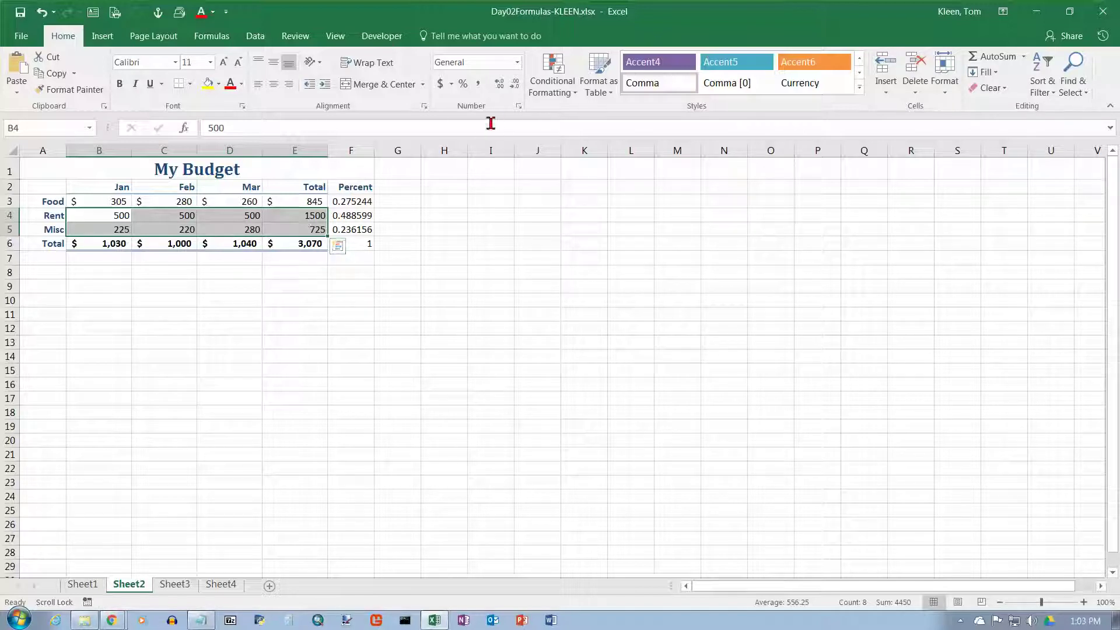
click(478, 86)
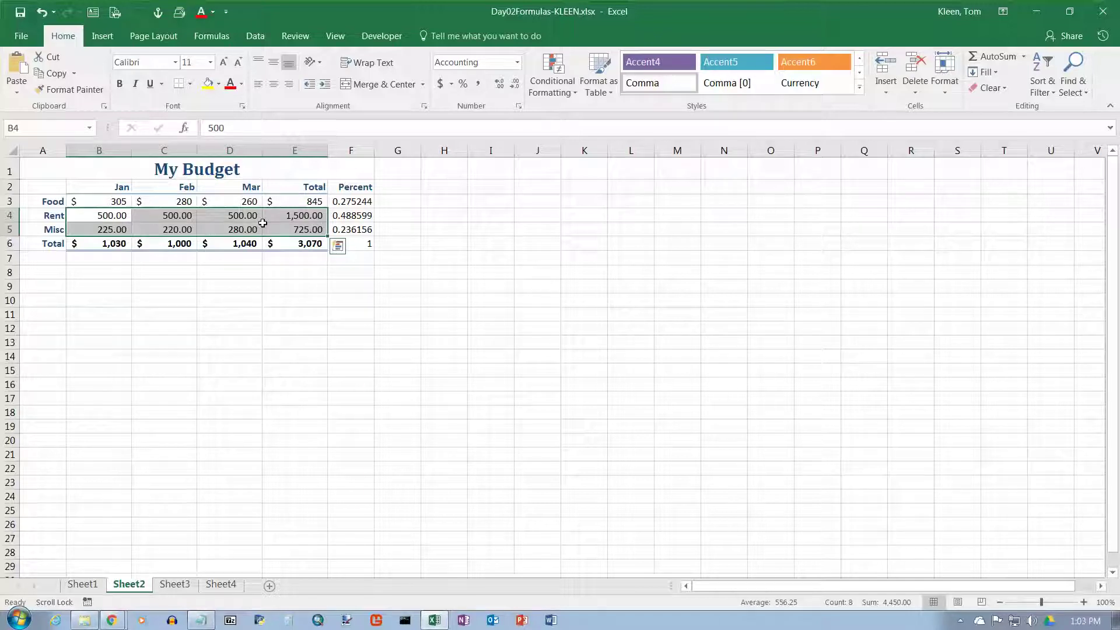
click(514, 84)
click(514, 83)
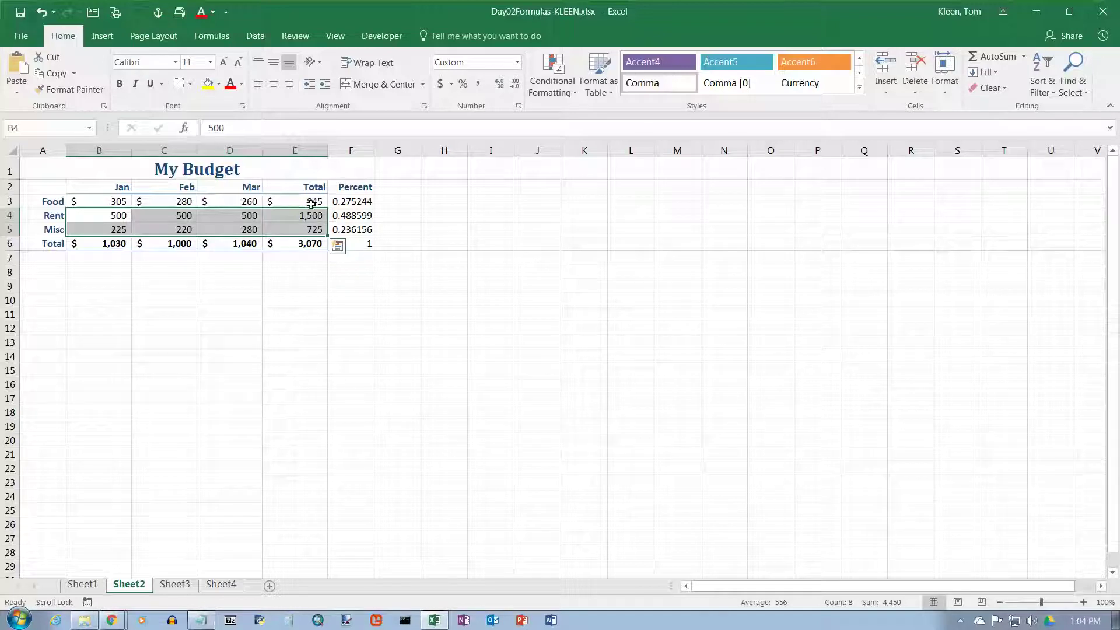
Check the E3 and E6 total formulas, then format F3:F6 as percent style.
click(361, 202)
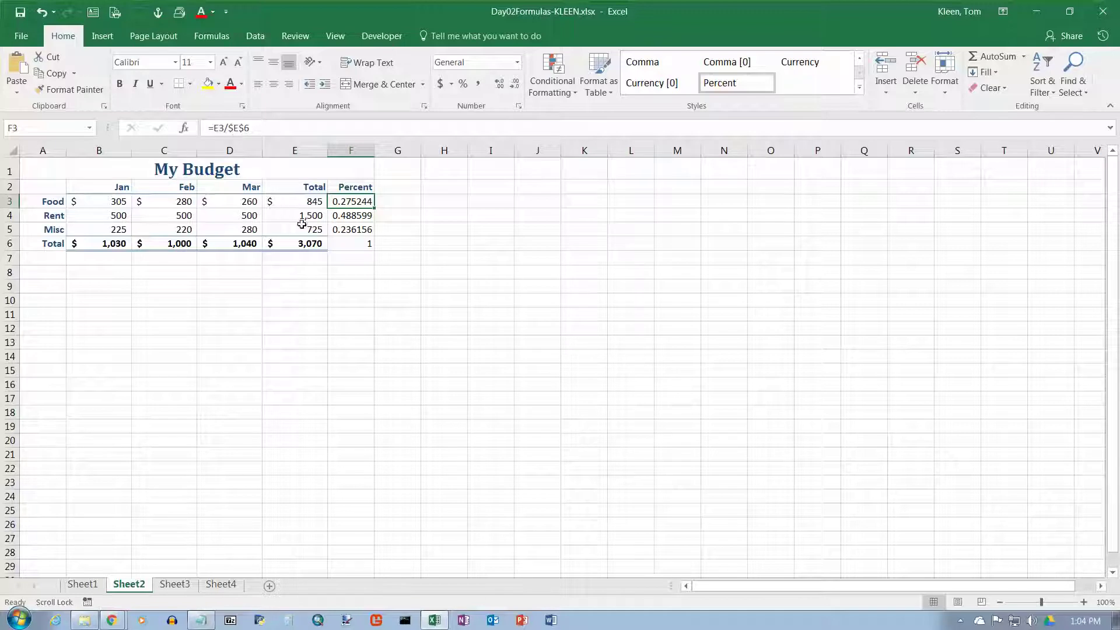
click(310, 201)
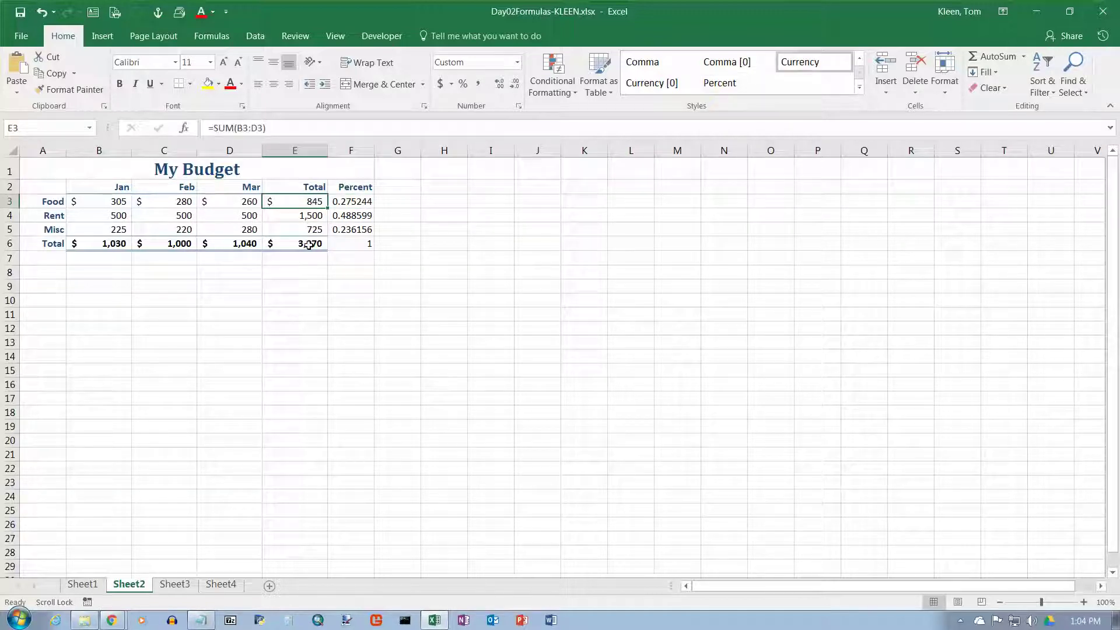
click(309, 245)
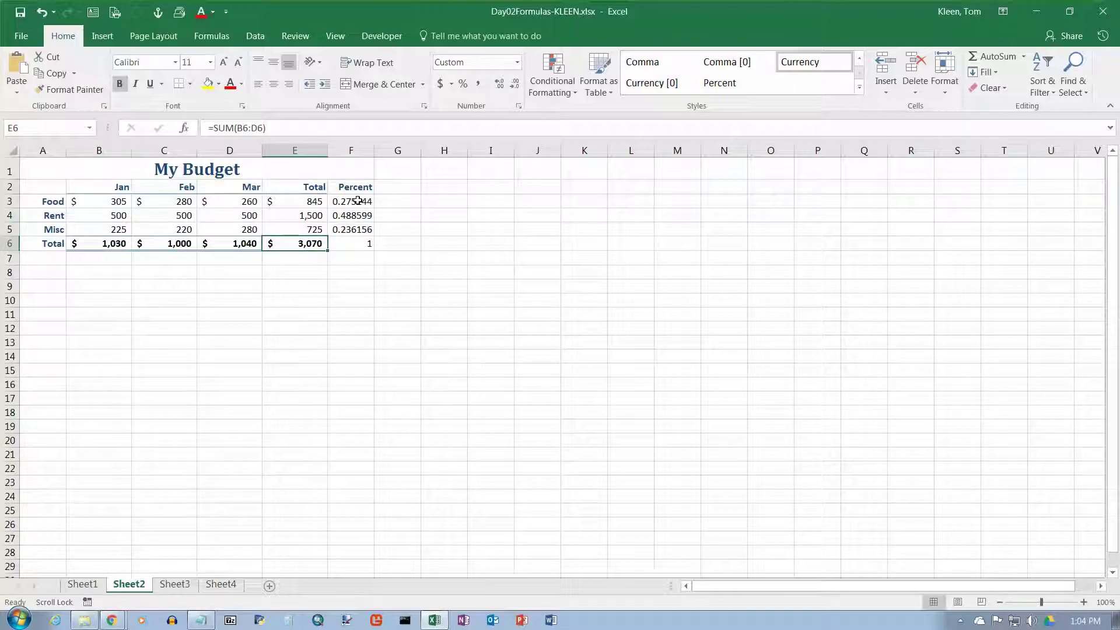
drag(357, 200, 358, 243)
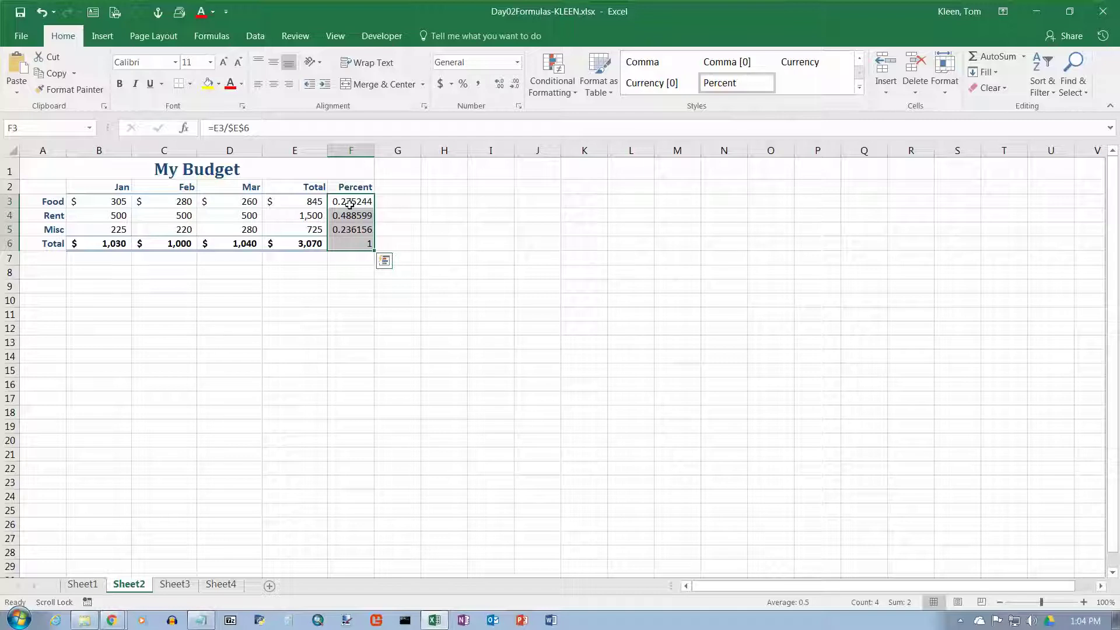
click(466, 86)
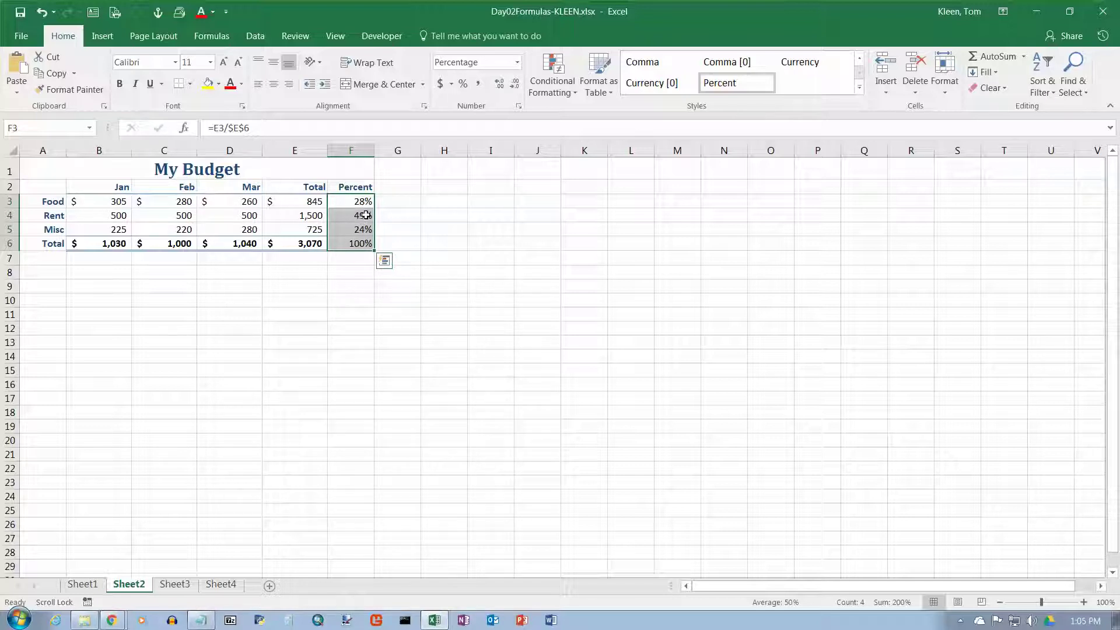
click(501, 85)
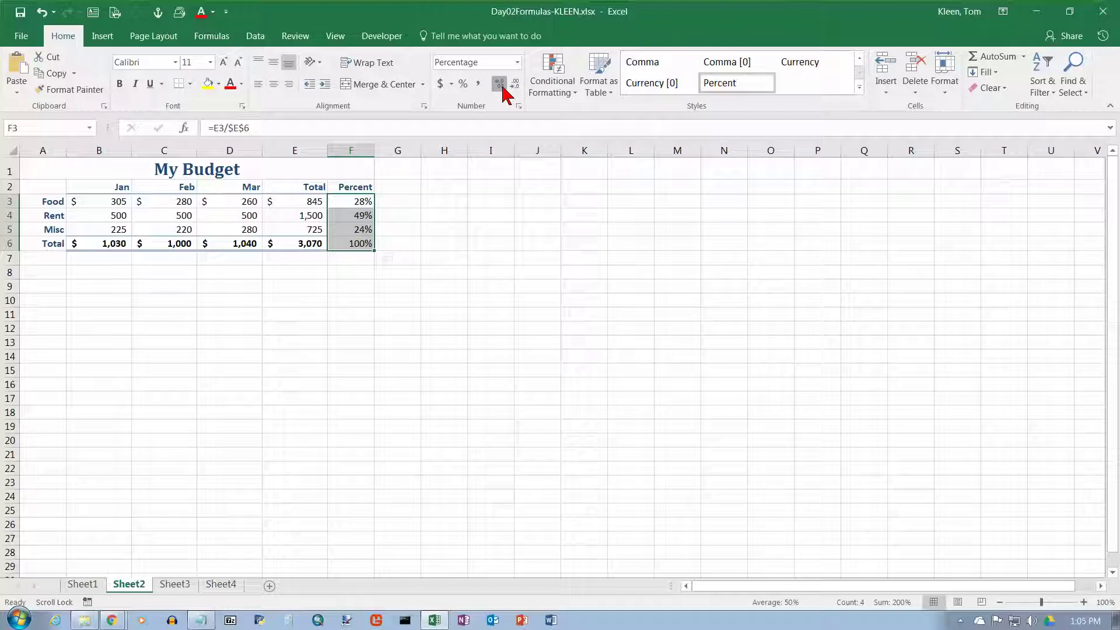
click(500, 84)
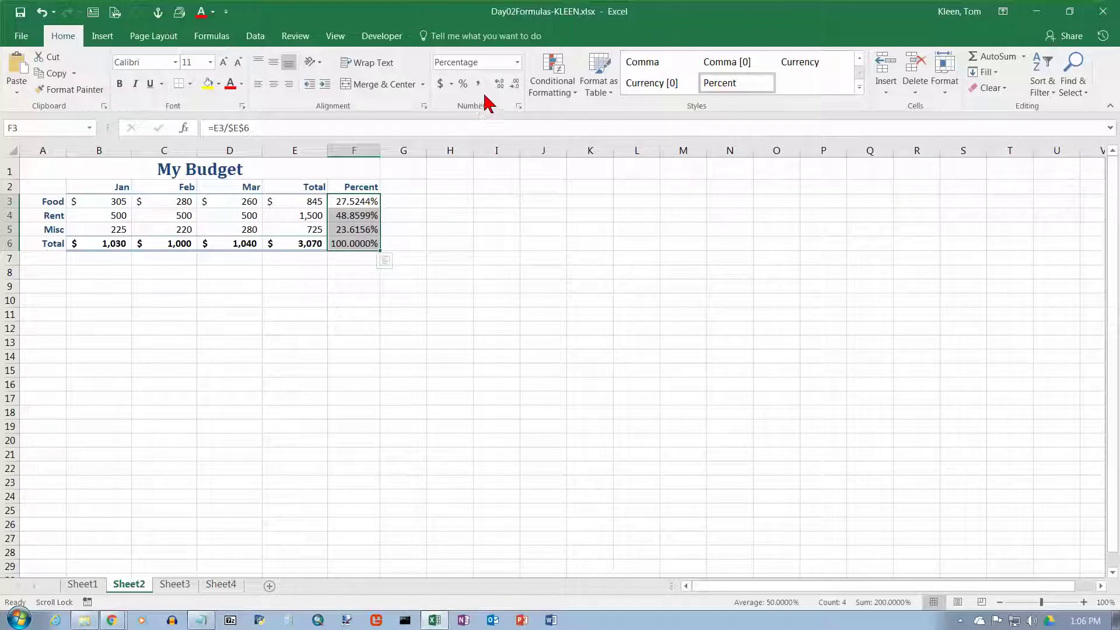
click(516, 85)
click(516, 85)
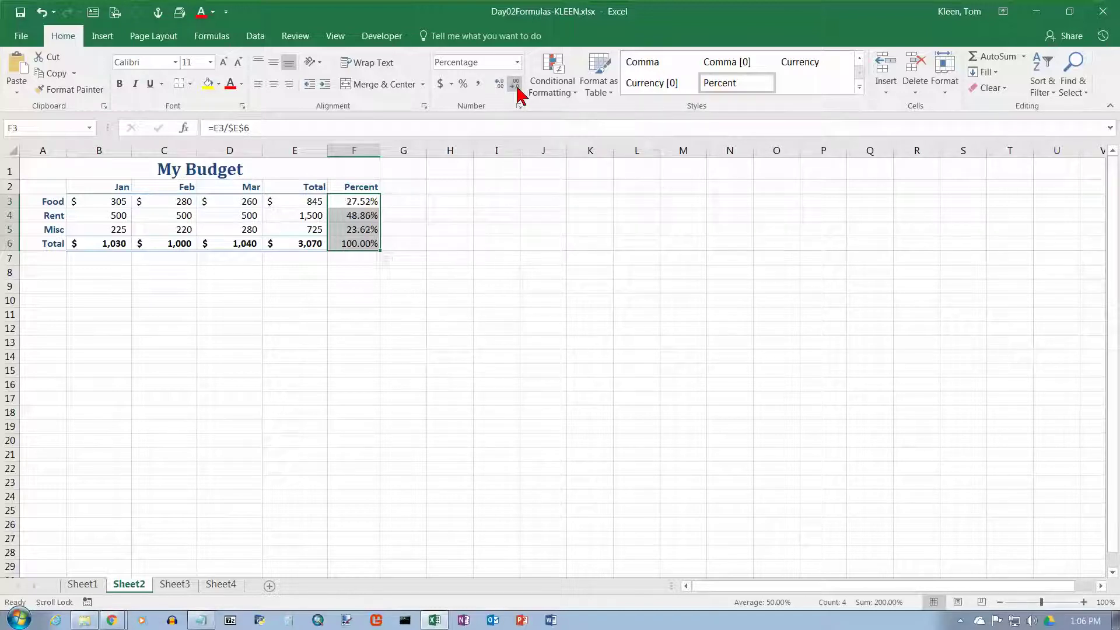
click(515, 85)
click(516, 85)
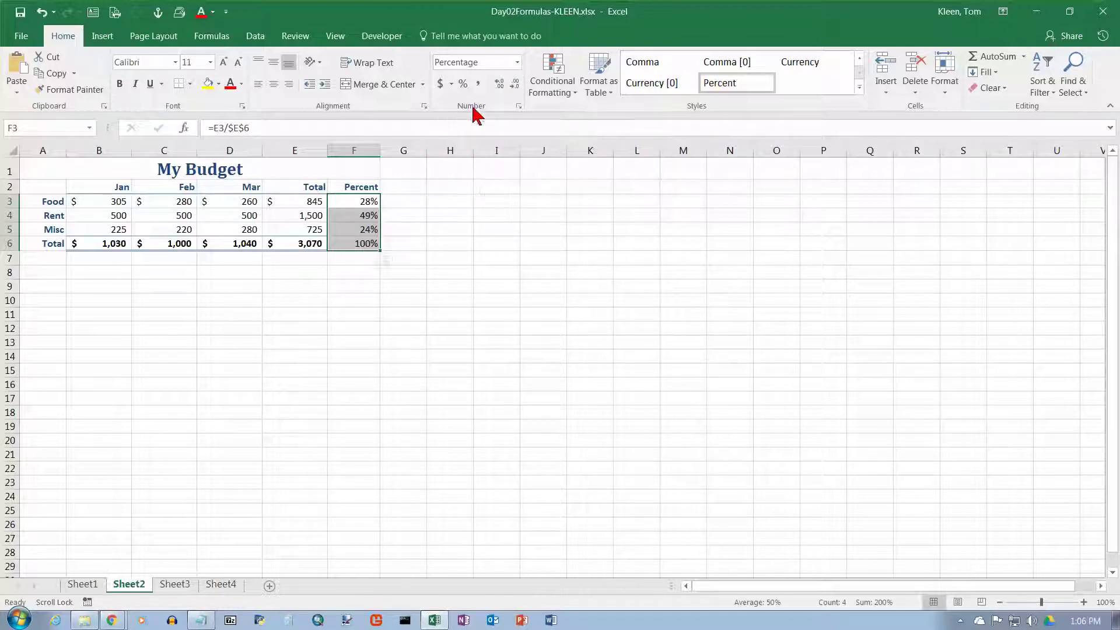
Try Number format on the Percent column, undo back to percentages, and reopen the format list.
click(518, 62)
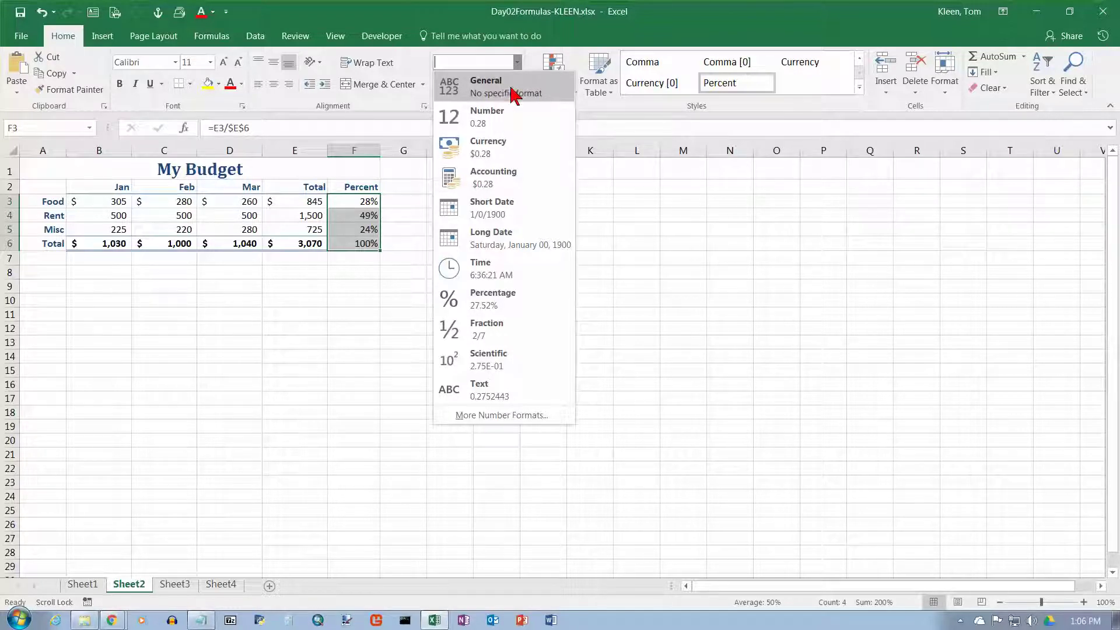
click(490, 120)
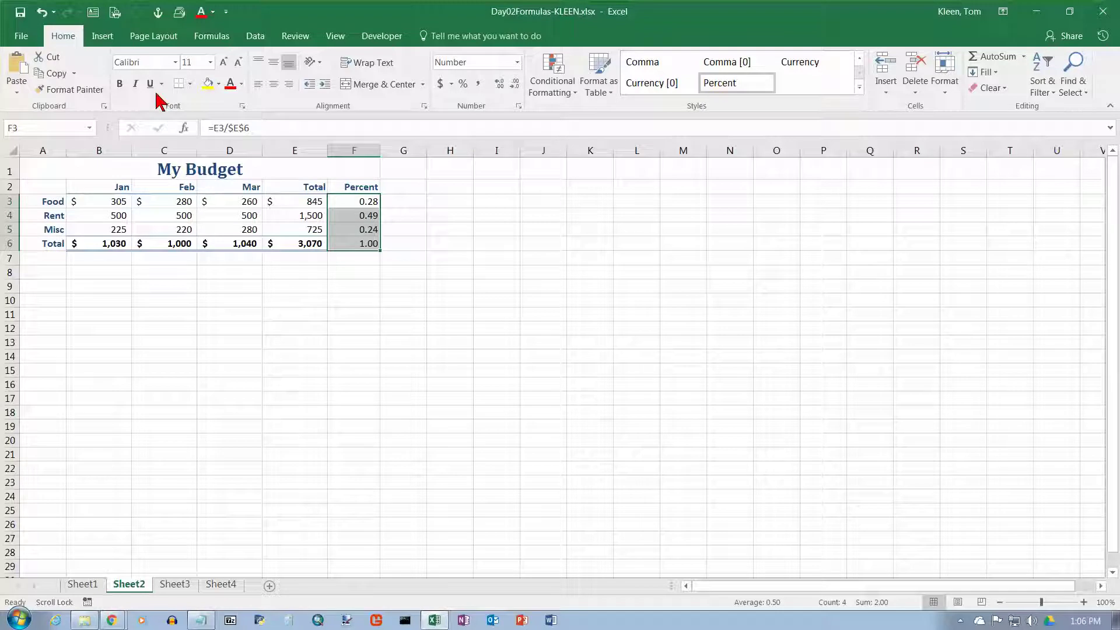
click(42, 13)
click(518, 62)
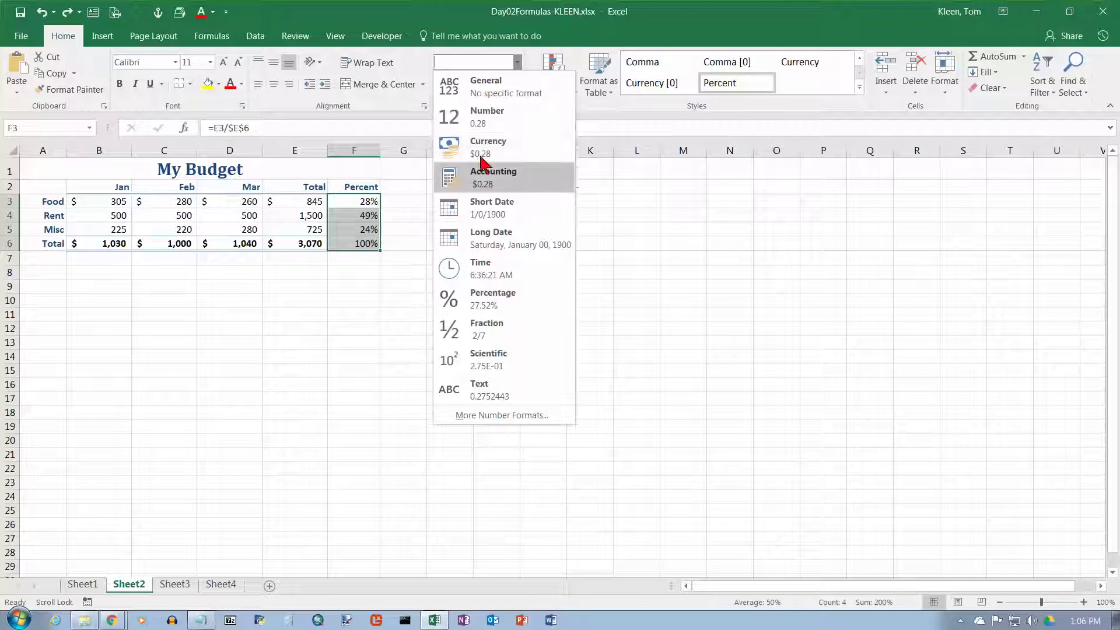
Try Currency and then Accounting format on F3:F6, then undo back to percentages.
click(487, 149)
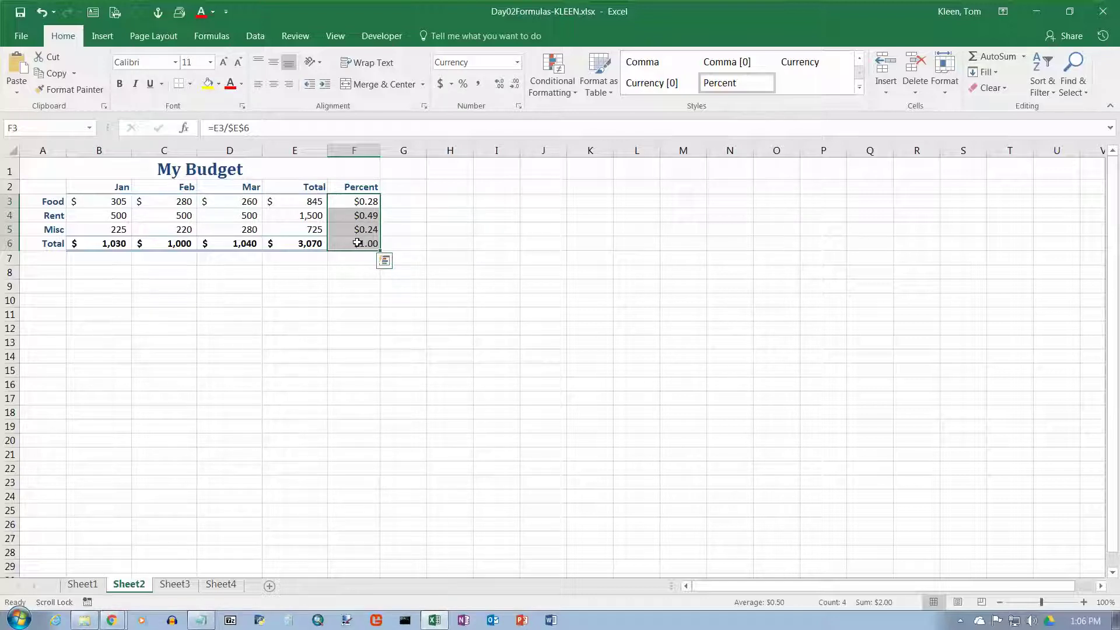
click(517, 62)
click(497, 176)
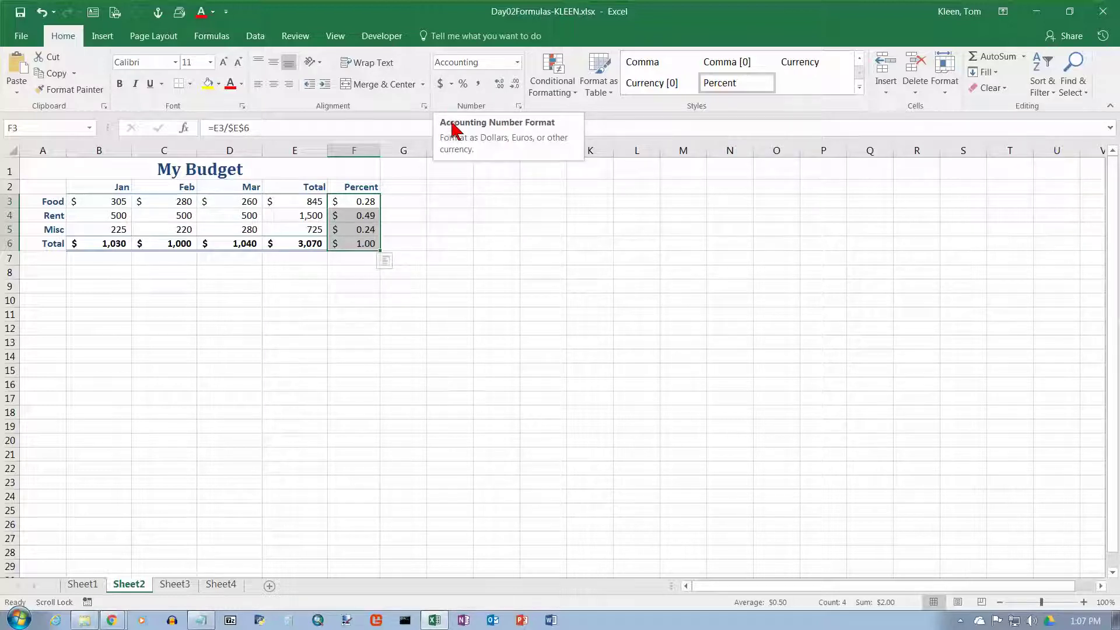
click(42, 12)
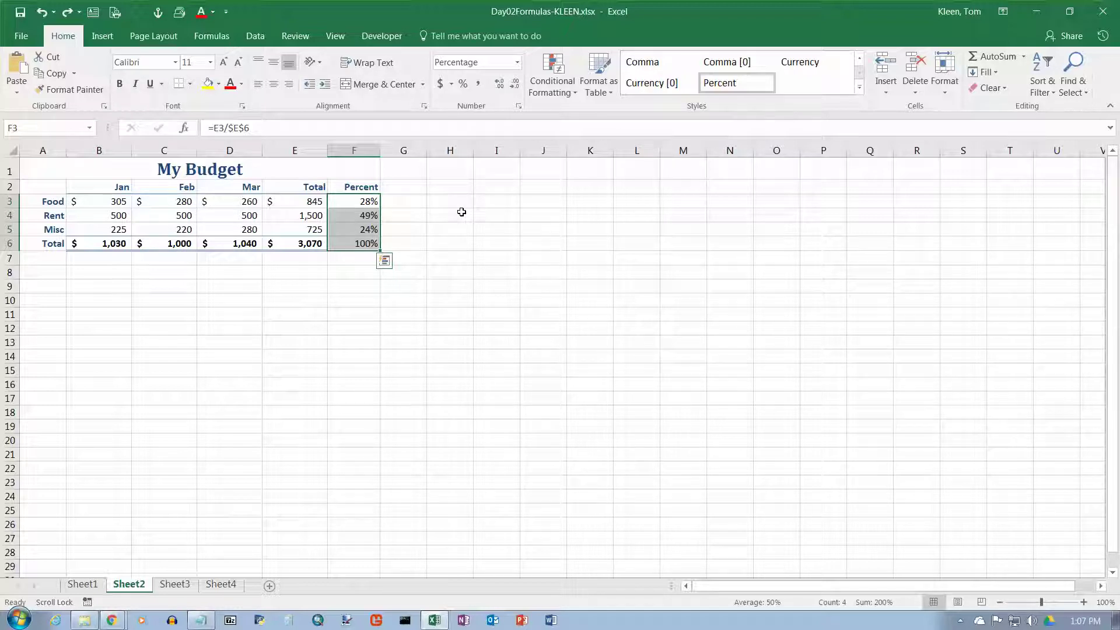
Open the number format list and close it without changing the whole percentages.
click(517, 62)
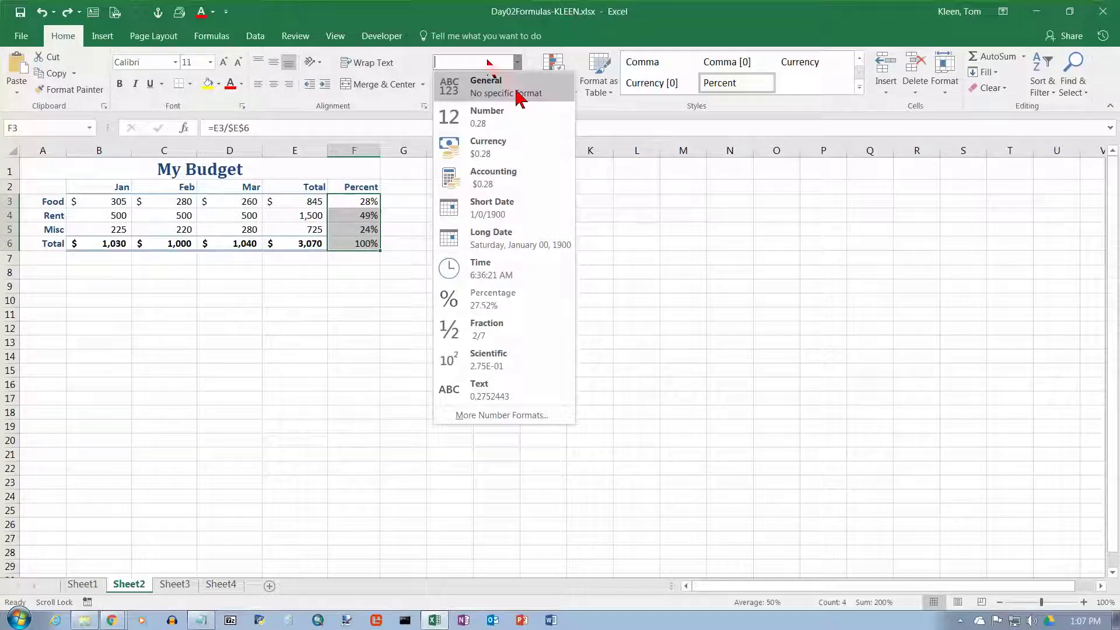
click(425, 327)
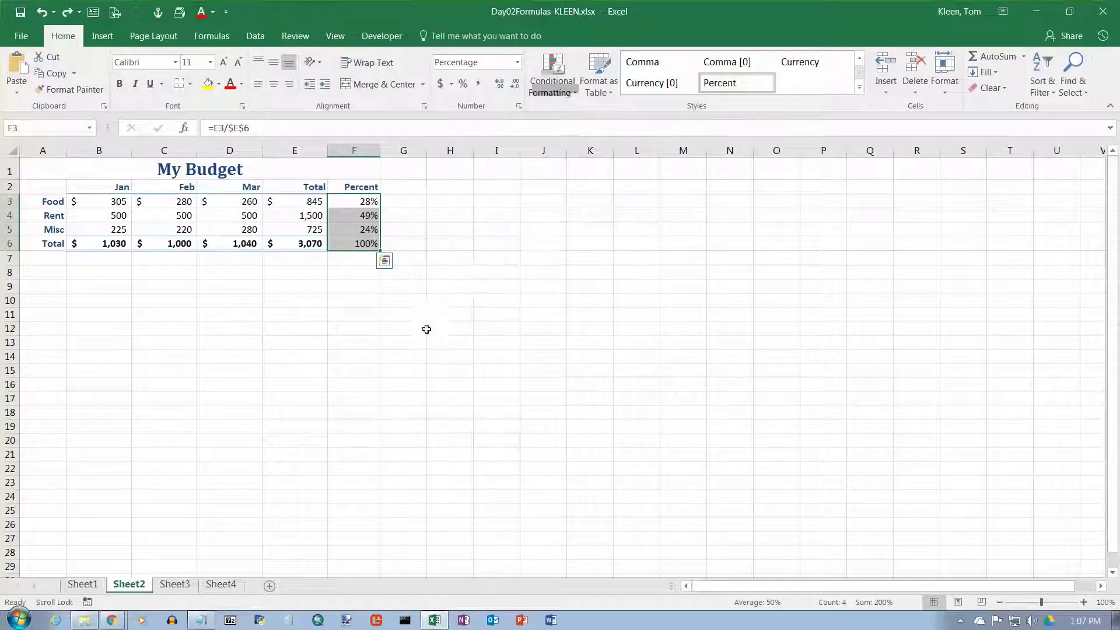
Open Format Cells for F3:F6, move the dialog left, and preview General (0.2752443).
click(519, 107)
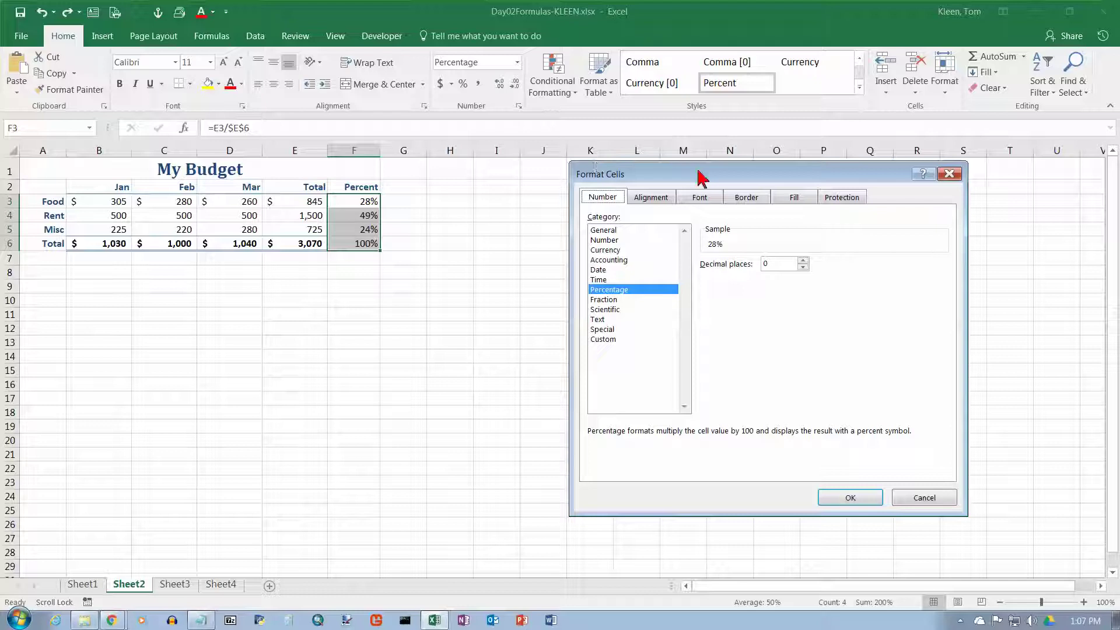
drag(700, 178, 545, 173)
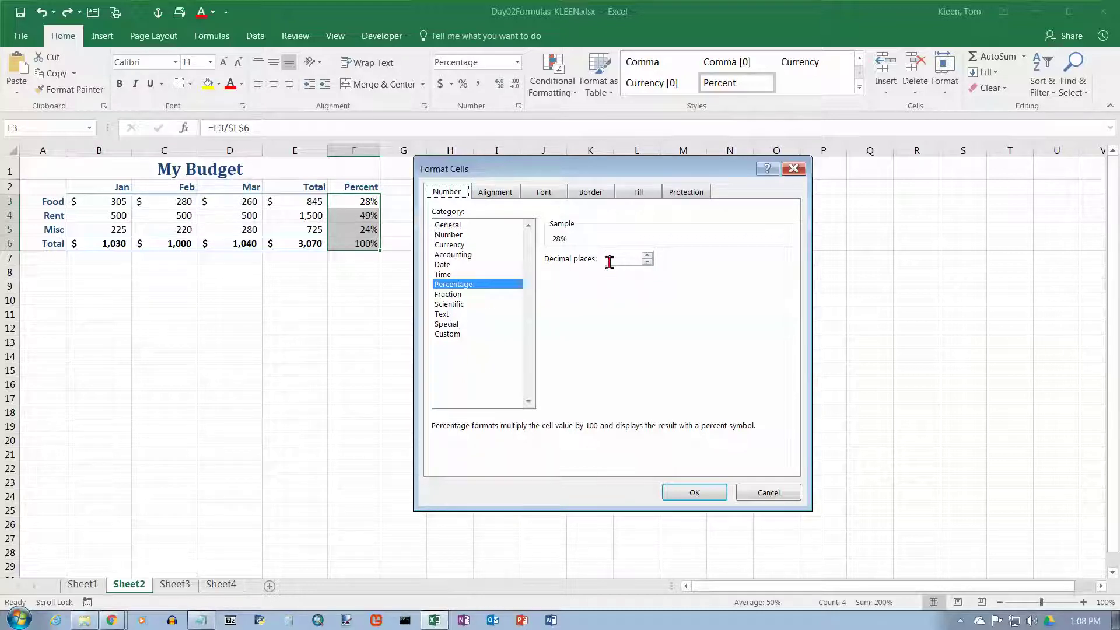
click(454, 227)
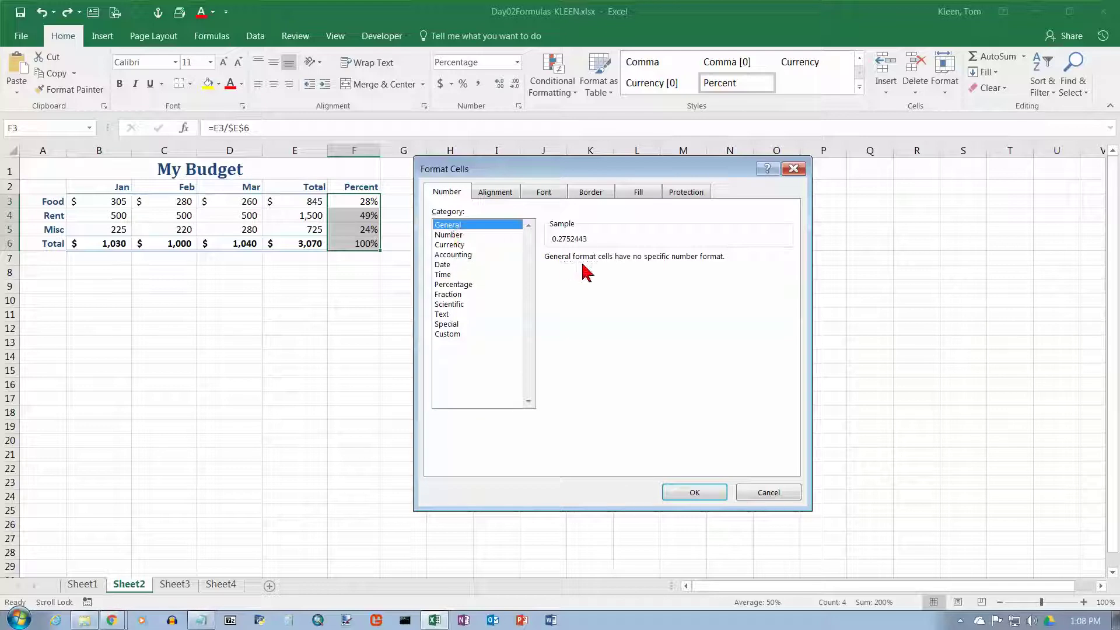
Preview Number, Currency, Accounting, Date, Time, Percentage, Fraction, Scientific, Text and Special, ending on Custom.
click(453, 237)
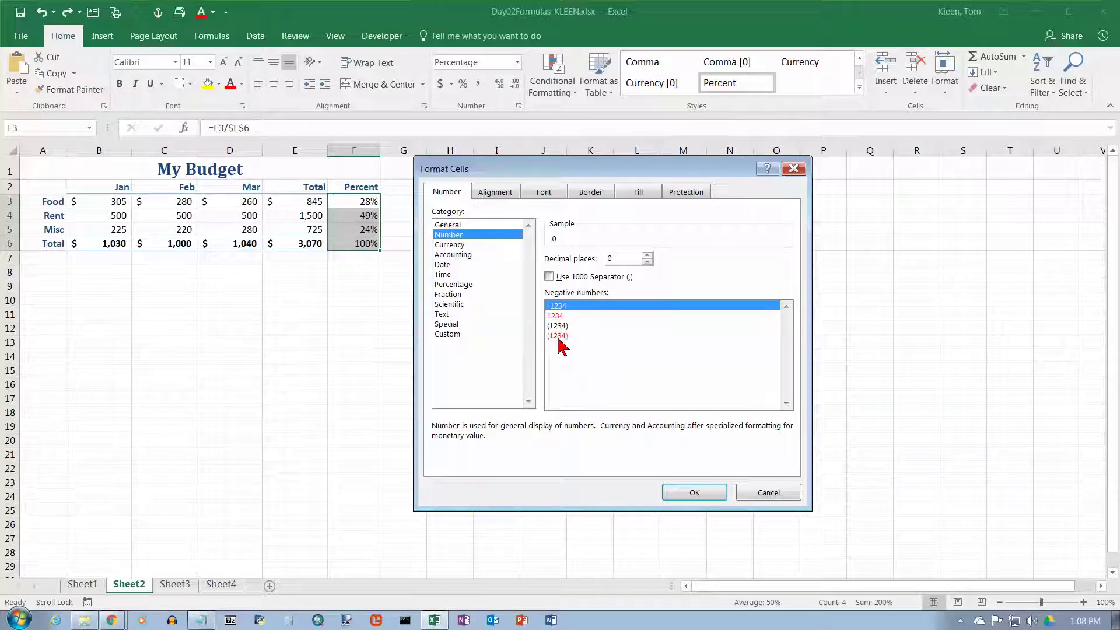
click(453, 246)
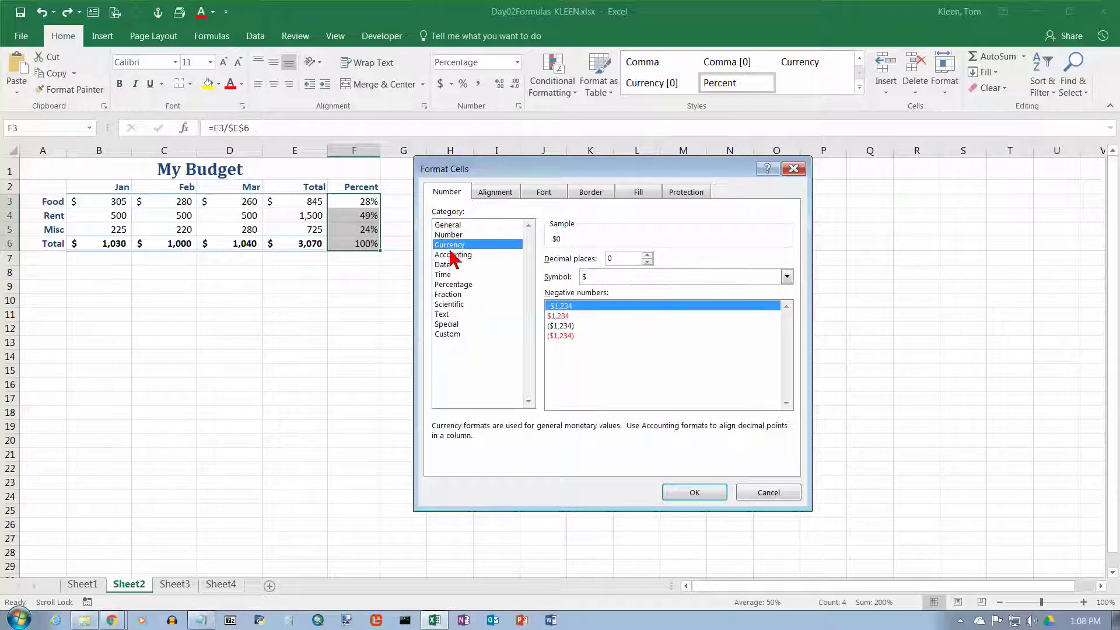
click(451, 255)
click(450, 264)
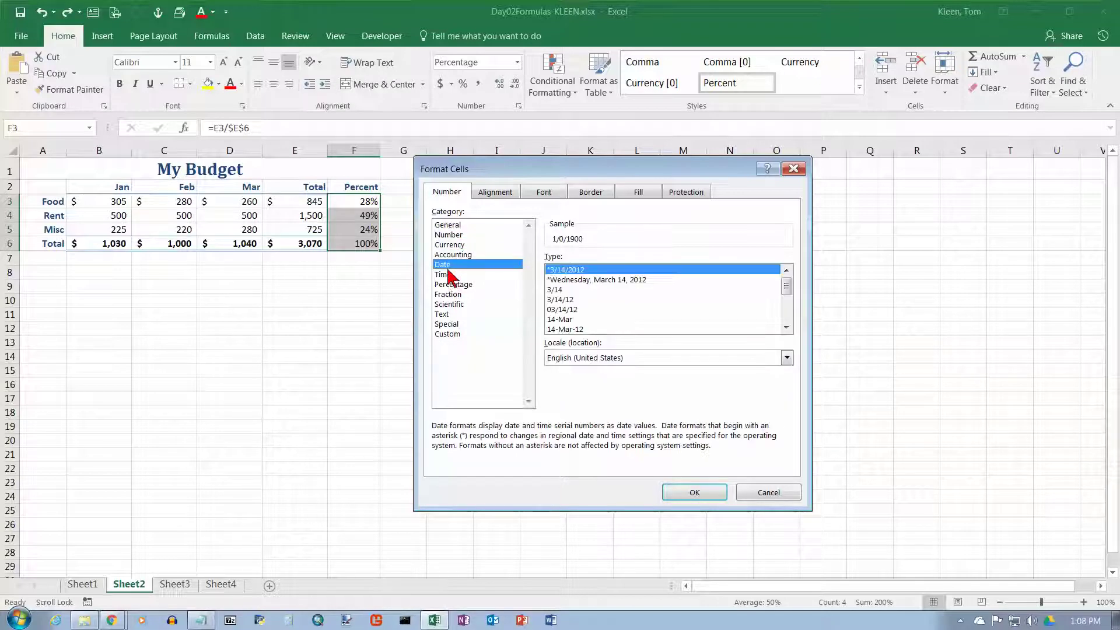
click(450, 274)
click(453, 285)
click(453, 295)
click(453, 304)
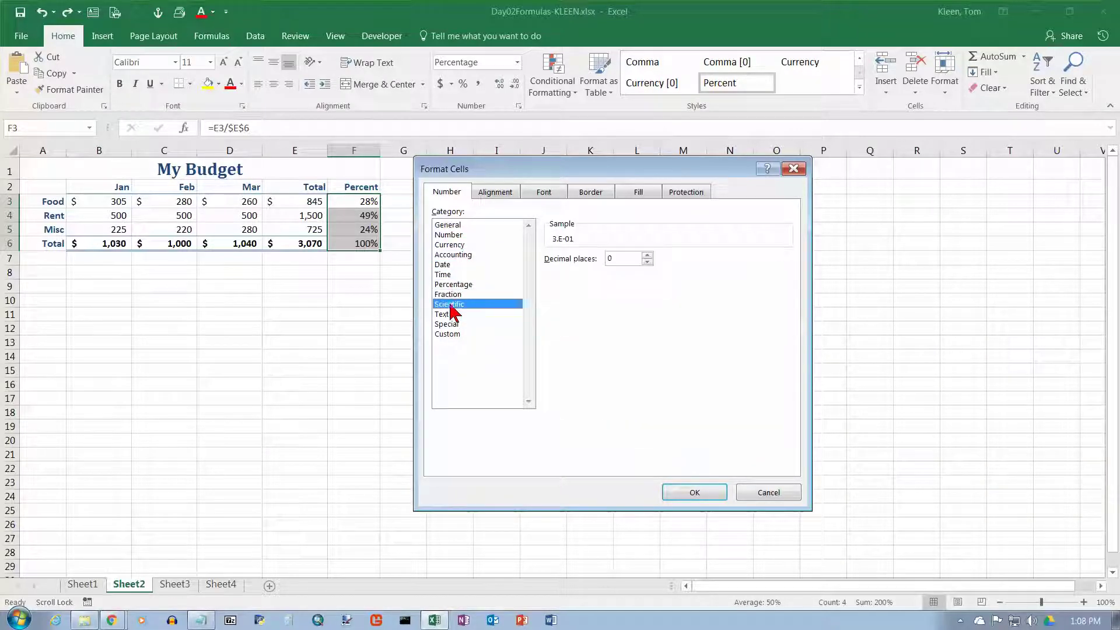
click(448, 325)
click(446, 315)
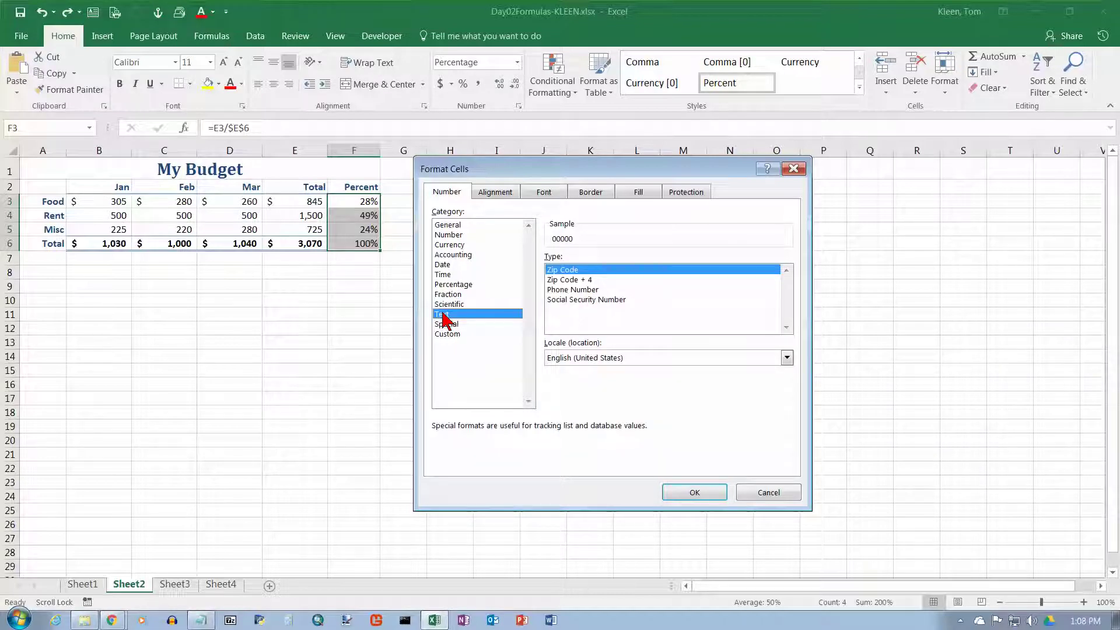
click(449, 325)
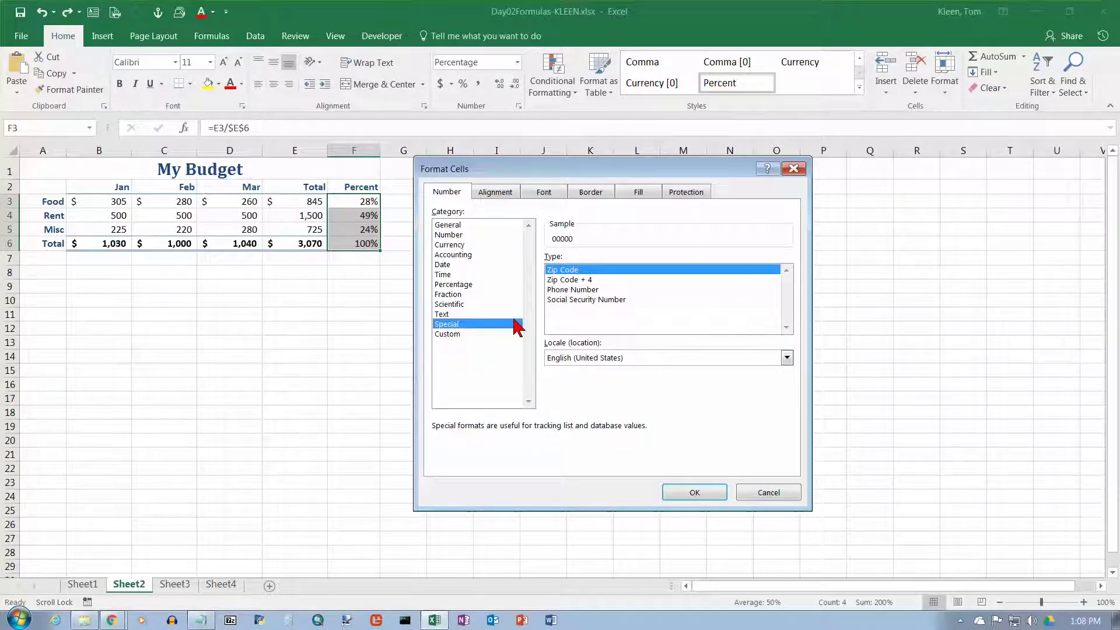
click(450, 336)
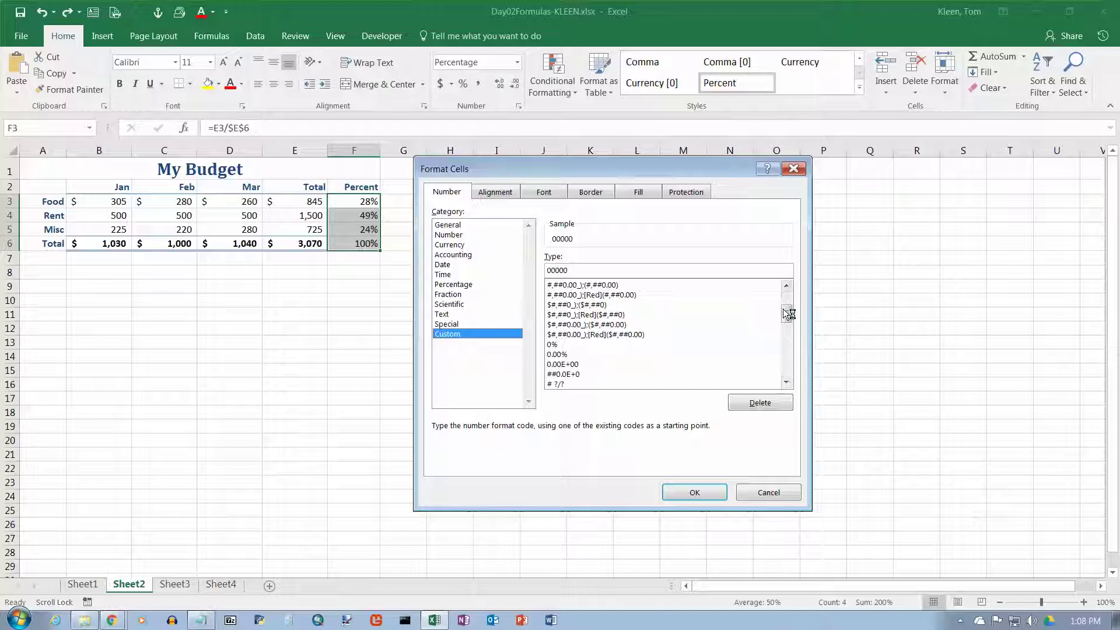
Preview the #,##0.00 custom code, then cancel, leaving Percent as whole percentages (28%, 49%, 24%, 100%).
scroll(570, 320, up, 3)
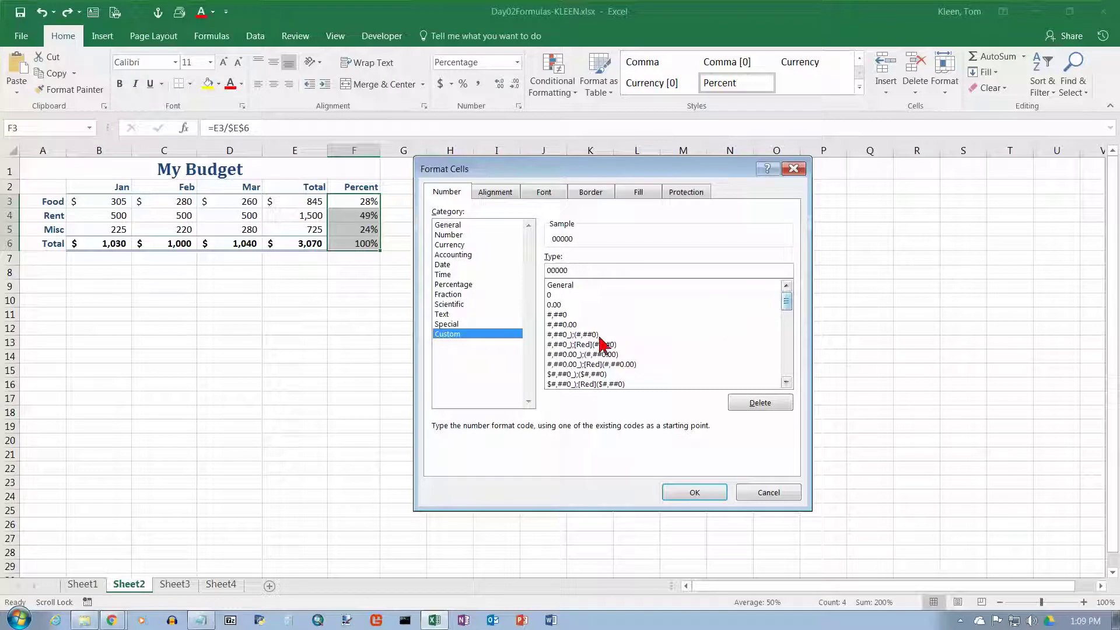
click(567, 326)
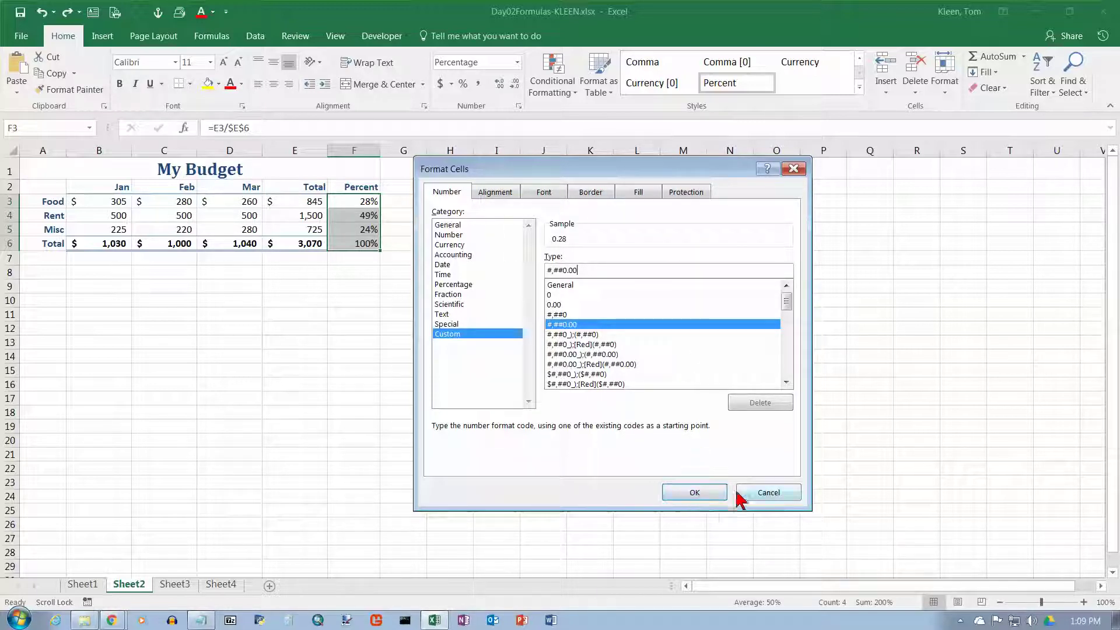
click(764, 497)
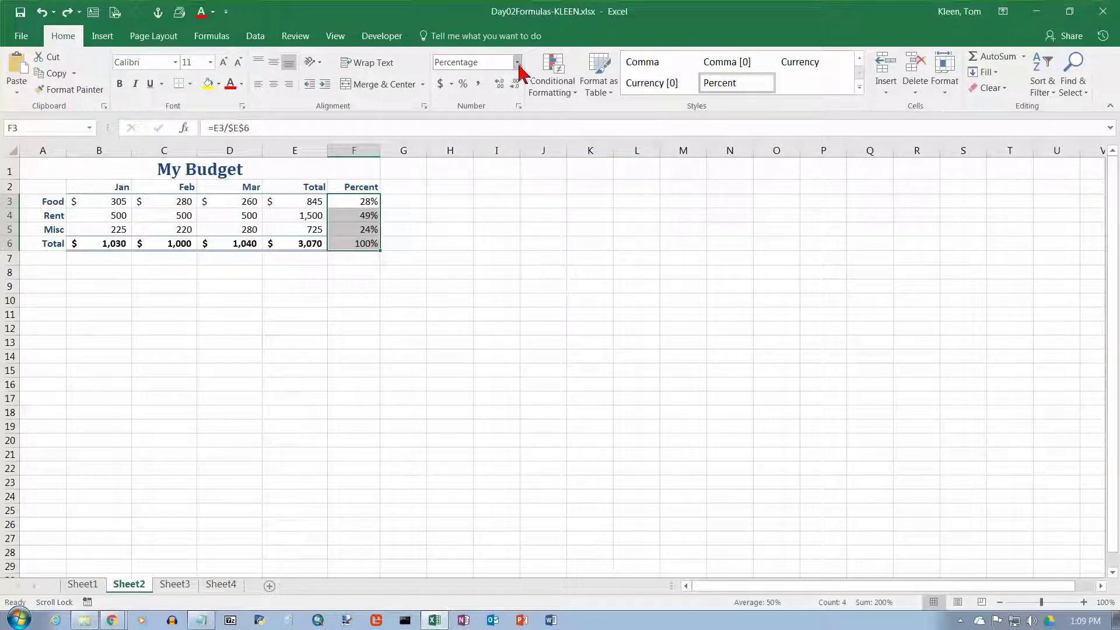
click(518, 62)
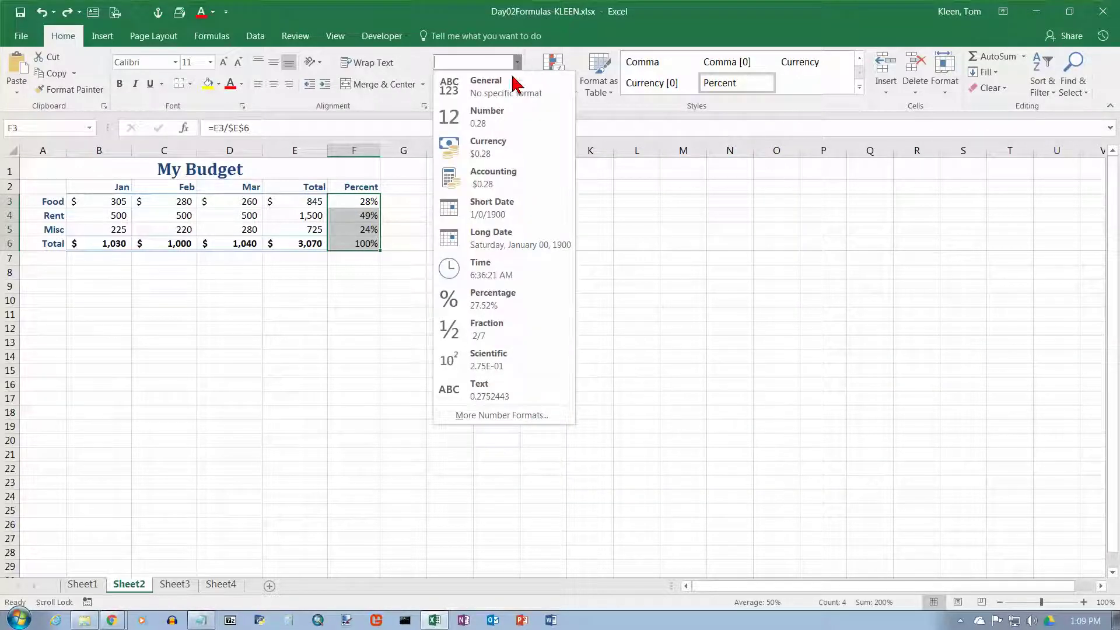
click(523, 415)
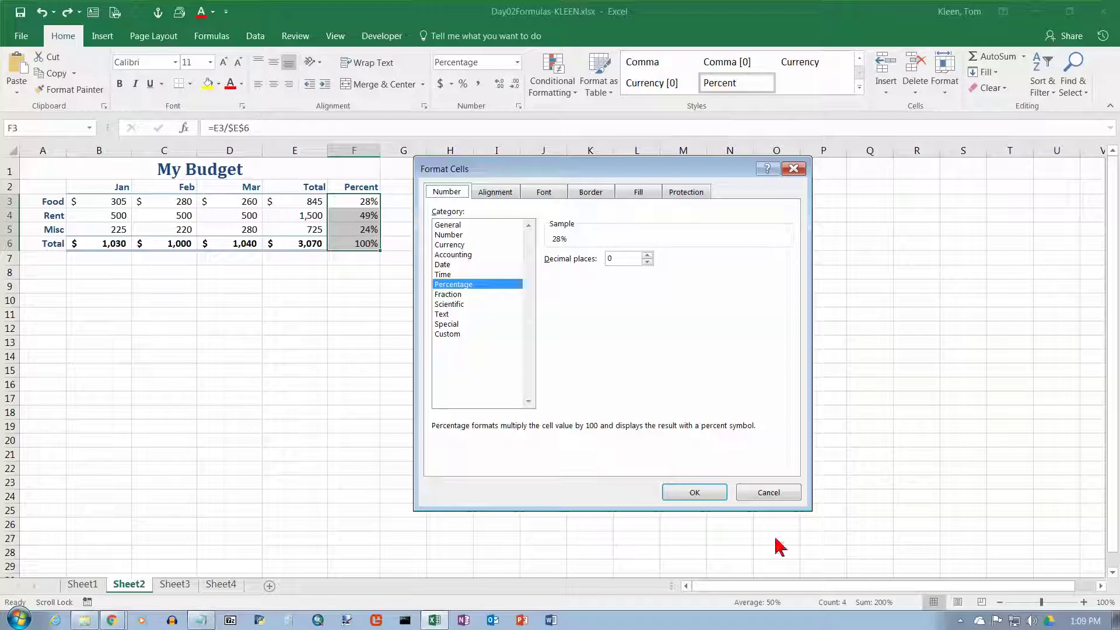
click(792, 171)
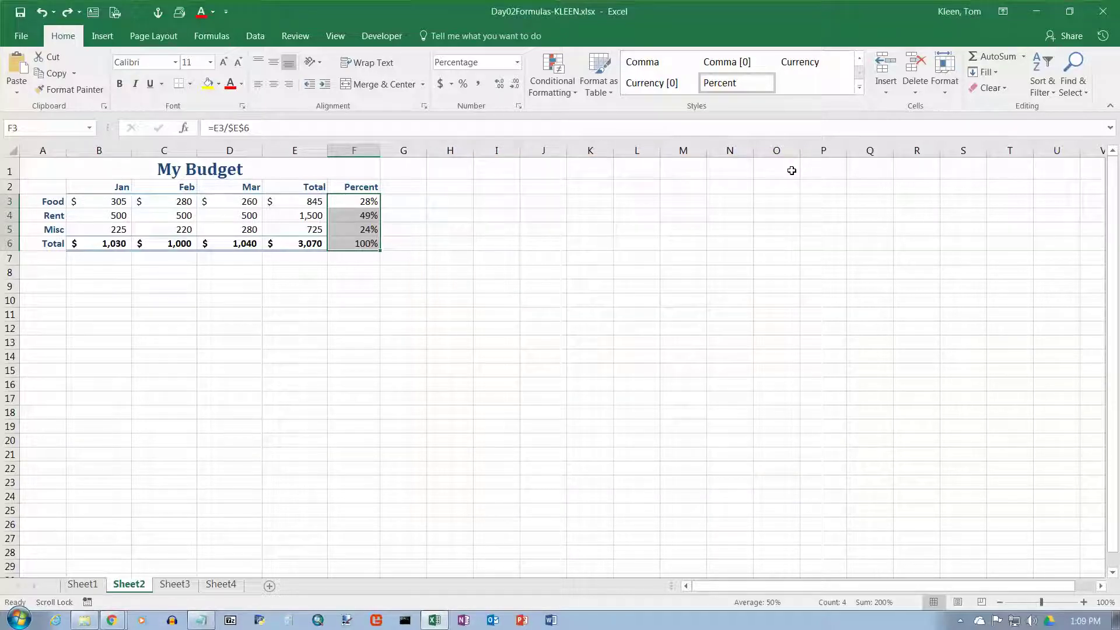